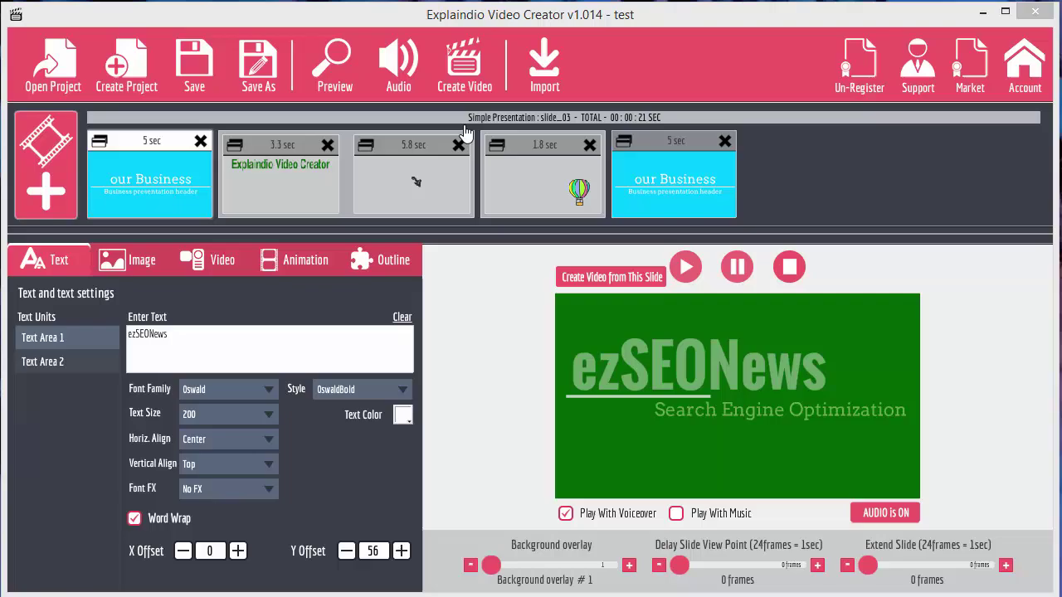
Step: Reopen Audio Settings and toggle the Voice and Music checkboxes until both tracks are enabled
{"action": "left_click", "coordinate": [390, 66]}
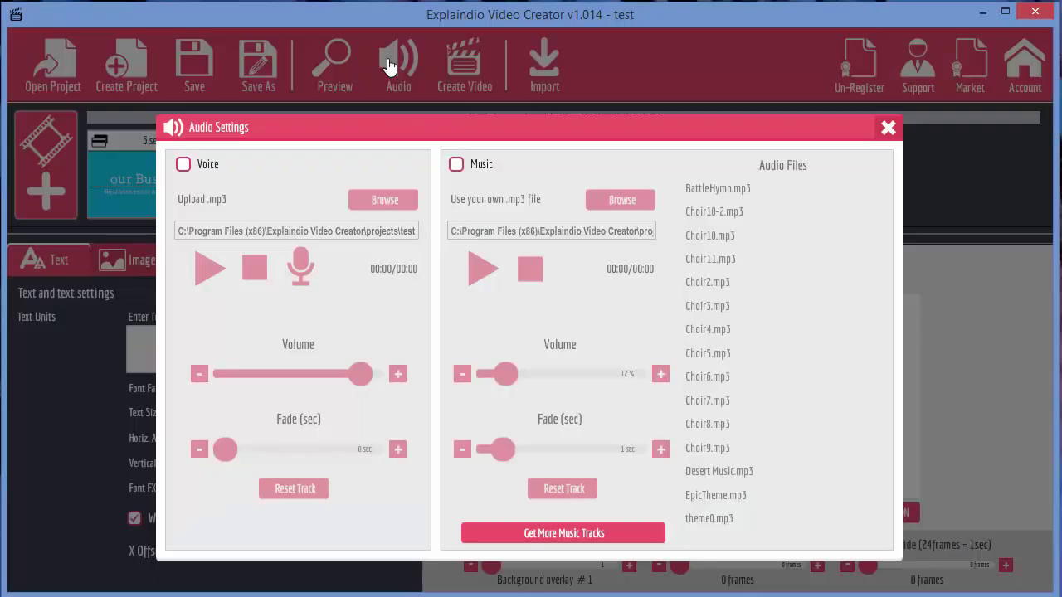
{"action": "left_click", "coordinate": [889, 142]}
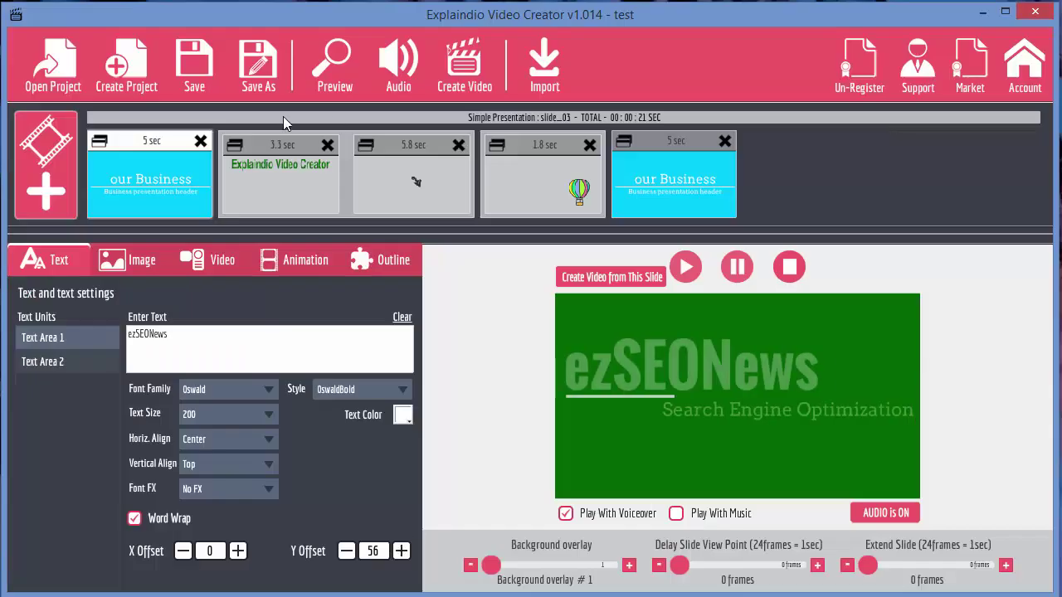
{"action": "left_click", "coordinate": [401, 70]}
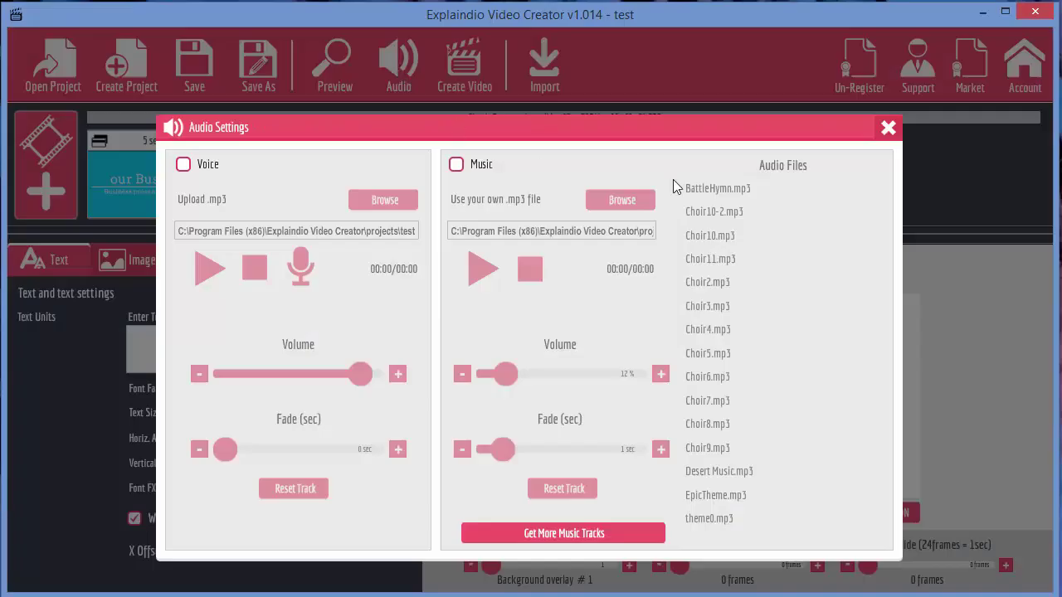
{"action": "left_click", "coordinate": [184, 165]}
{"action": "left_click", "coordinate": [218, 166]}
{"action": "left_click", "coordinate": [470, 166]}
{"action": "left_click", "coordinate": [182, 166]}
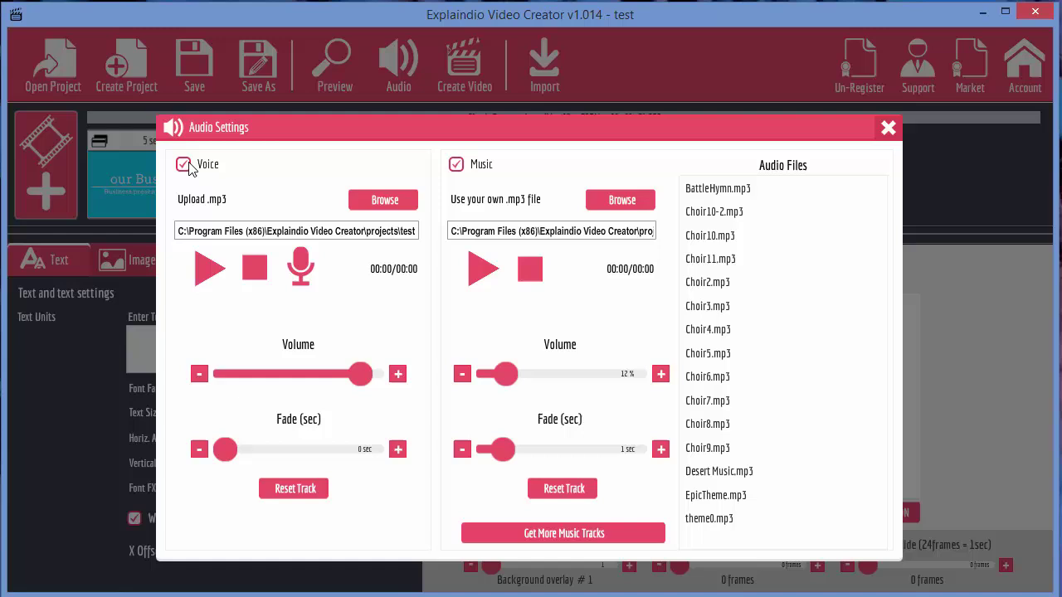
Step: Turn the Voice track off so only the Music track stays enabled
{"action": "left_click", "coordinate": [190, 168]}
{"action": "left_click", "coordinate": [478, 170]}
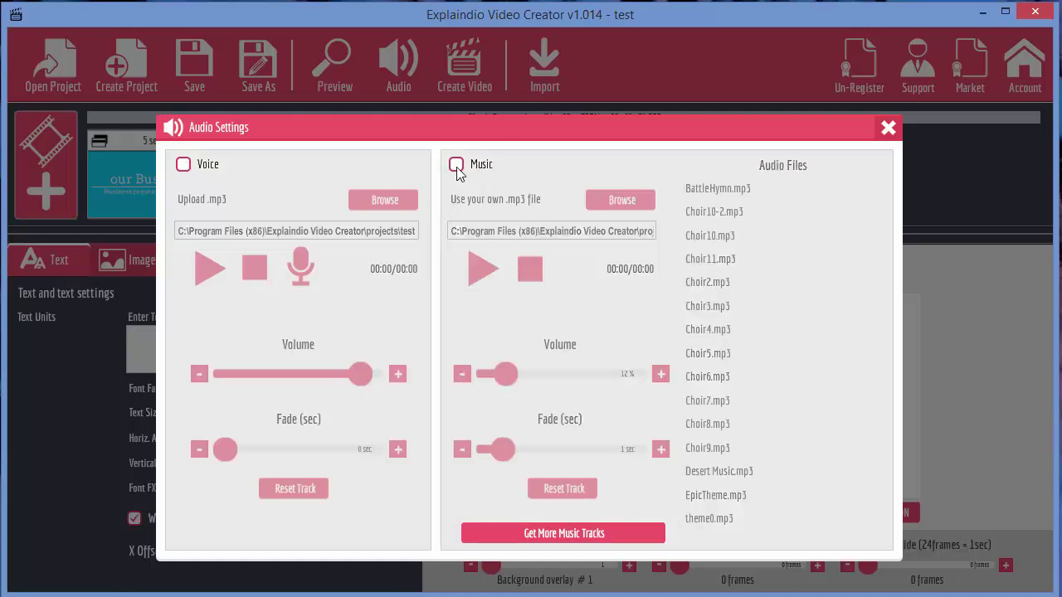
{"action": "left_click", "coordinate": [456, 166]}
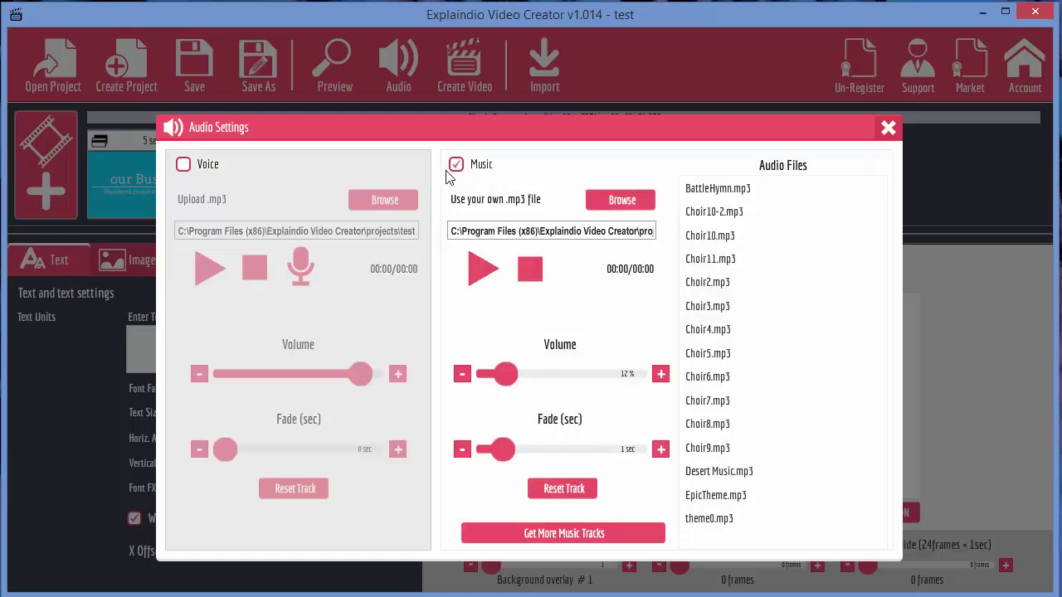
Step: Audition Choir3–Choir6.mp3, keep Choir6.mp3 at 2% volume, and close Audio Settings
{"action": "left_click", "coordinate": [707, 307]}
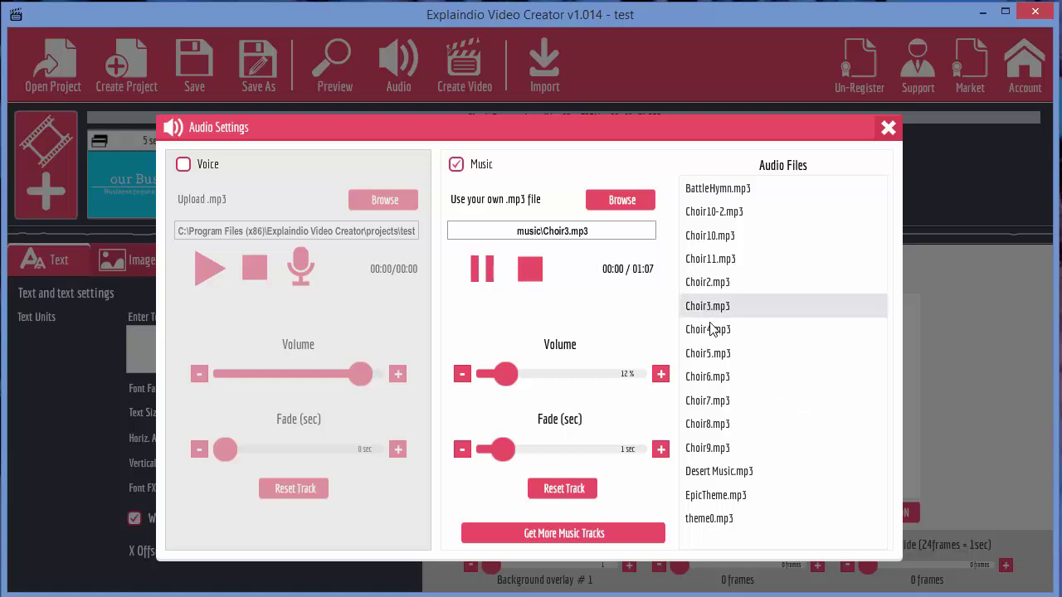
{"action": "left_click", "coordinate": [711, 330]}
{"action": "left_click", "coordinate": [701, 352]}
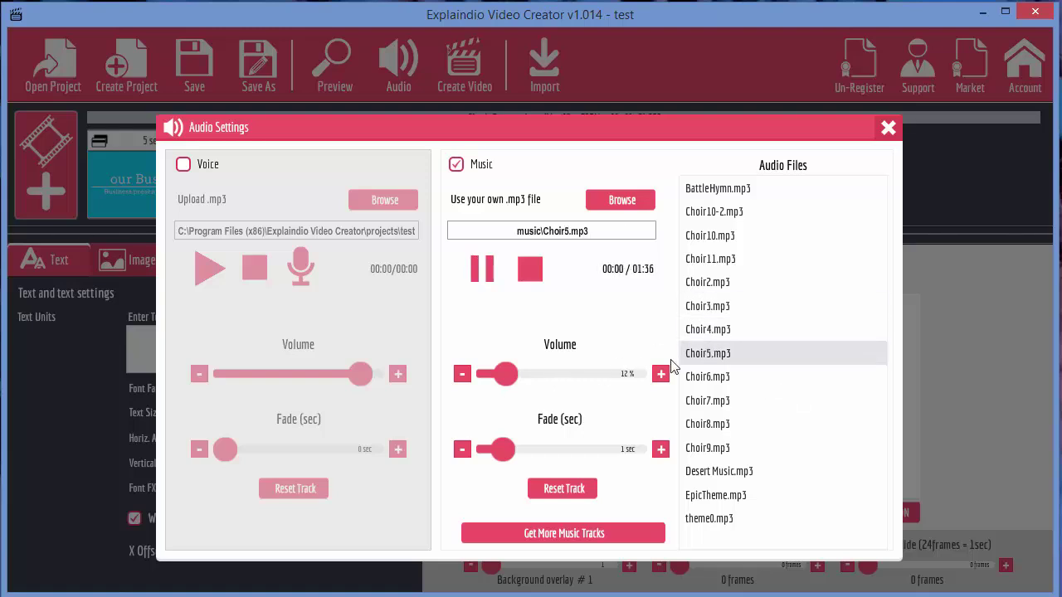
{"action": "left_click", "coordinate": [735, 377]}
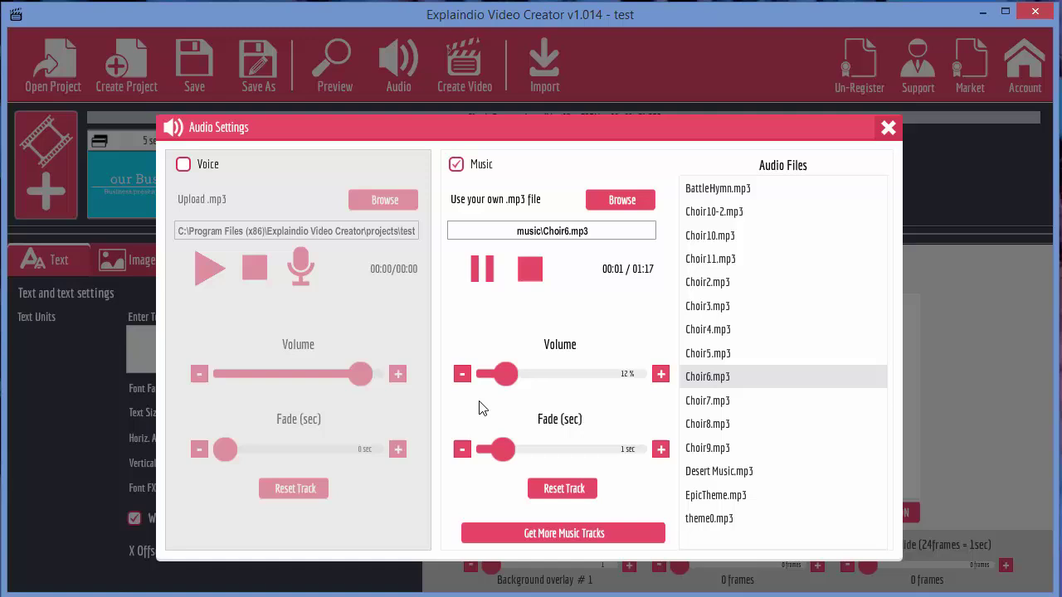
{"action": "mouse_move", "coordinate": [503, 375]}
{"action": "left_mouse_down"}
{"action": "mouse_move", "coordinate": [516, 375]}
{"action": "mouse_move", "coordinate": [491, 380]}
{"action": "mouse_move", "coordinate": [520, 374]}
{"action": "mouse_move", "coordinate": [489, 378]}
{"action": "mouse_move", "coordinate": [522, 384]}
{"action": "mouse_move", "coordinate": [489, 374]}
{"action": "mouse_move", "coordinate": [495, 390]}
{"action": "left_mouse_up"}
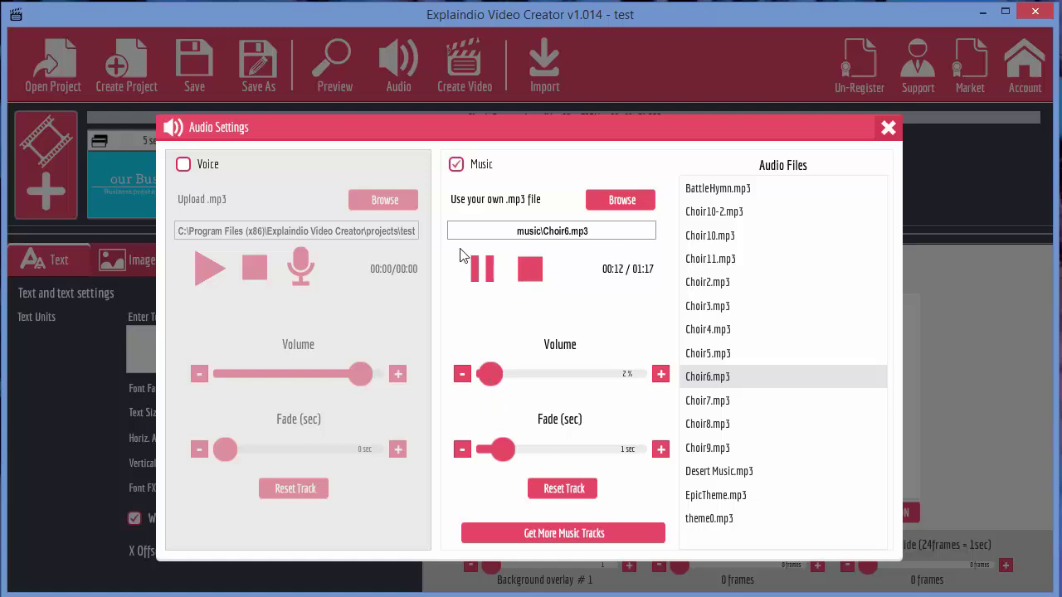
{"action": "left_click", "coordinate": [889, 129]}
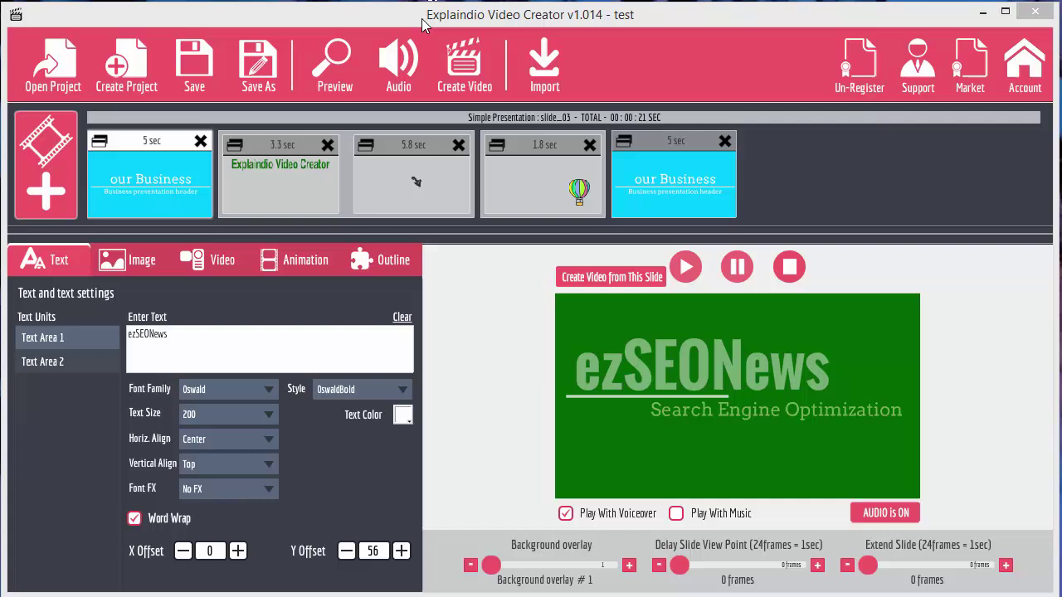
Step: Preview the ezSEONews slide in the larger preview window, then close it
{"action": "left_click", "coordinate": [337, 59]}
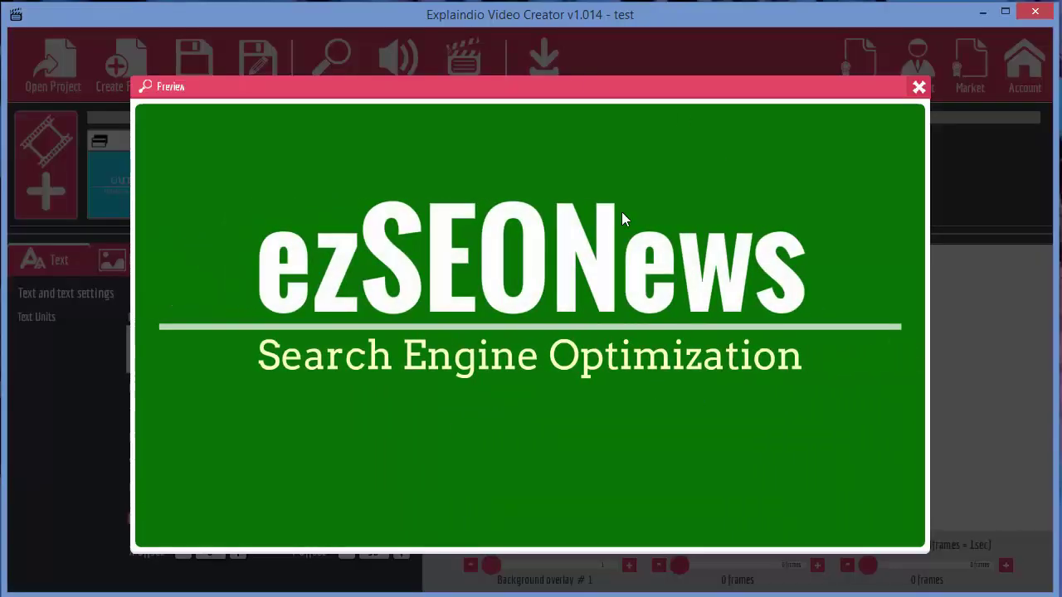
{"action": "left_click", "coordinate": [920, 86]}
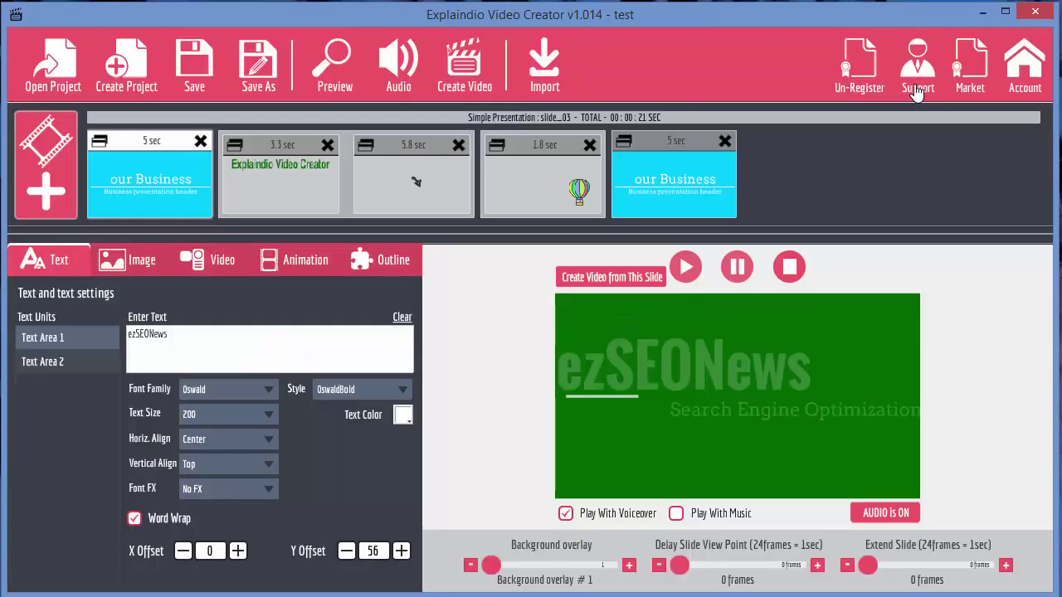
Step: Export the slides to C:\temp\test\test.mp4, watch the 0:21 video in VLC, then close VLC
{"action": "left_click", "coordinate": [468, 58]}
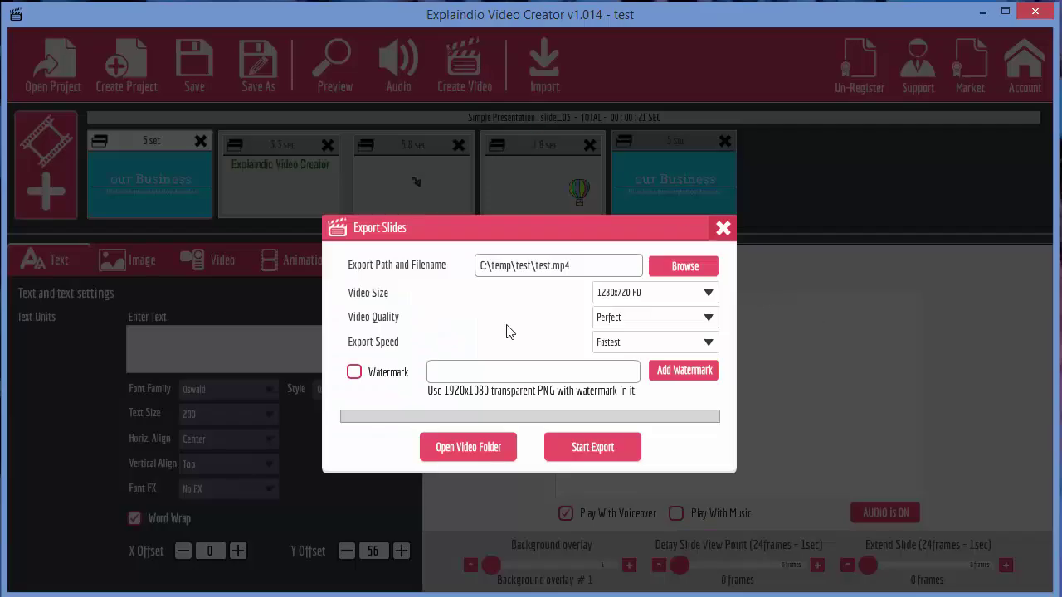
{"action": "left_click", "coordinate": [723, 230]}
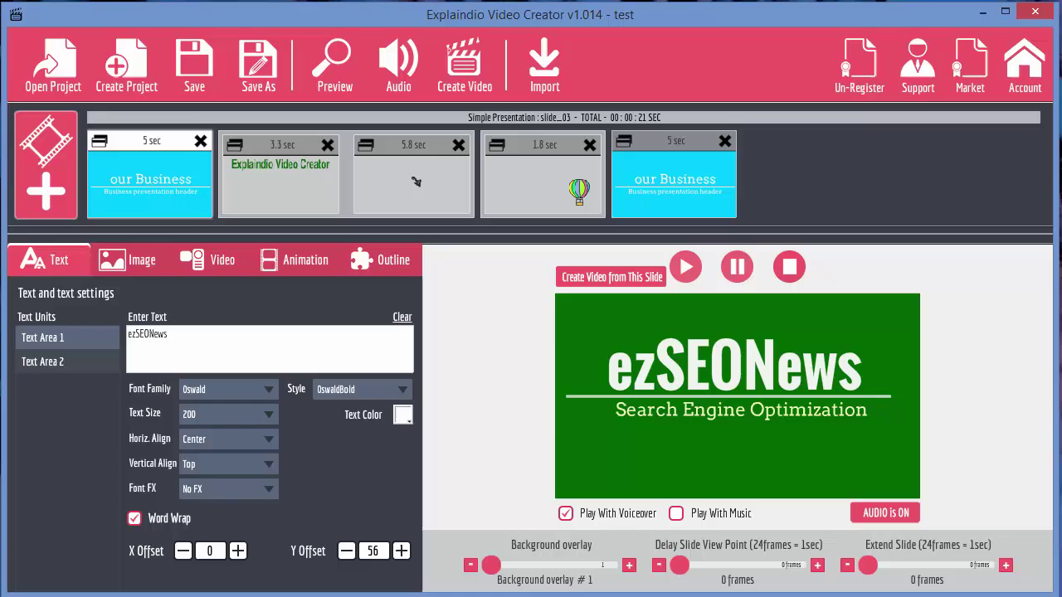
{"action": "left_click", "coordinate": [357, 63]}
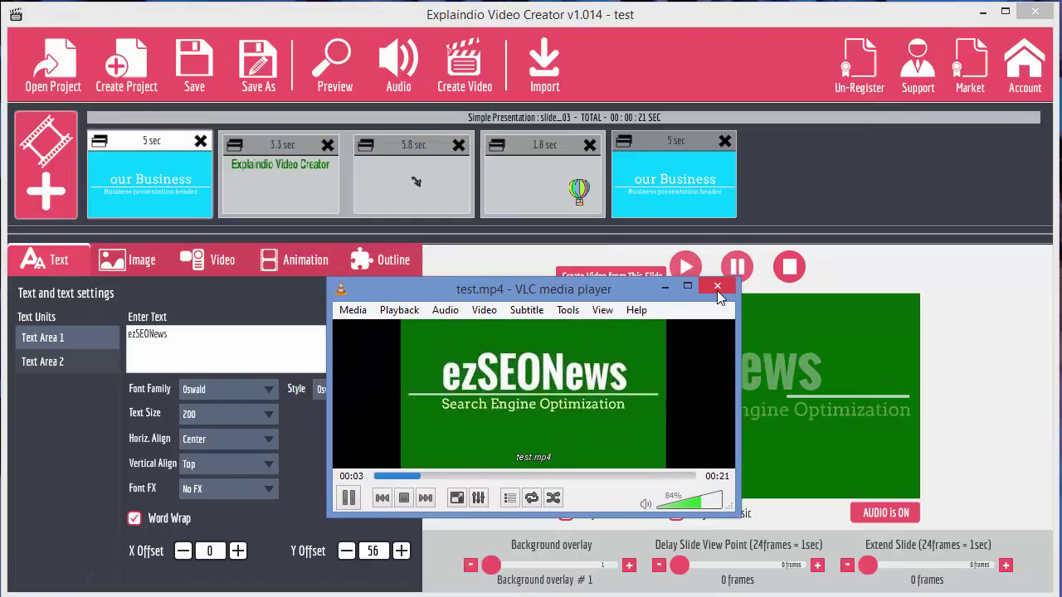
{"action": "left_click", "coordinate": [718, 286]}
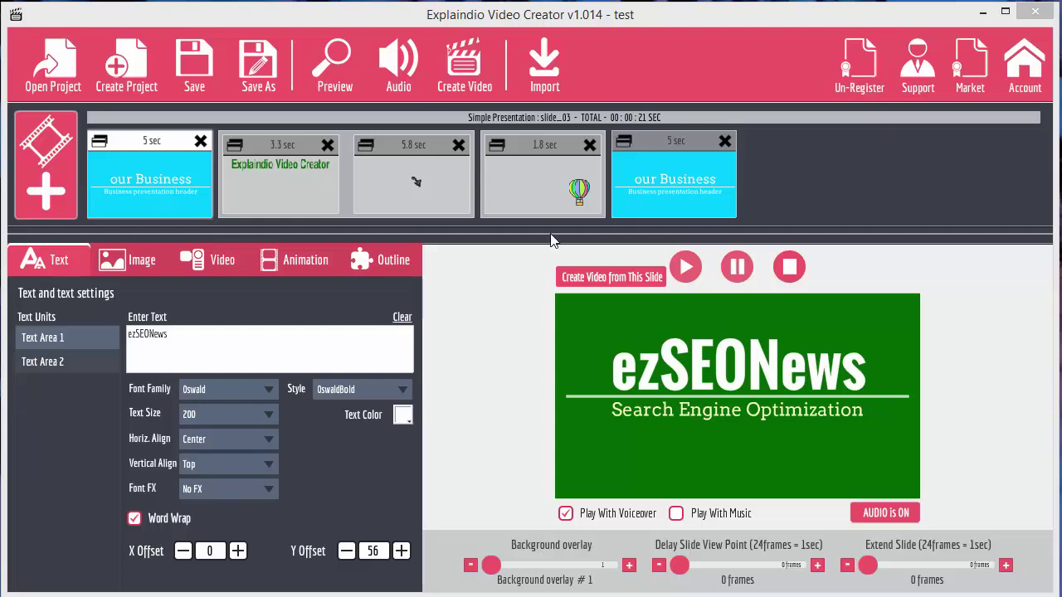
Step: In Audio Settings, untick Music and tick Voice for a voiceover track
{"action": "left_click", "coordinate": [399, 60]}
{"action": "left_click", "coordinate": [457, 166]}
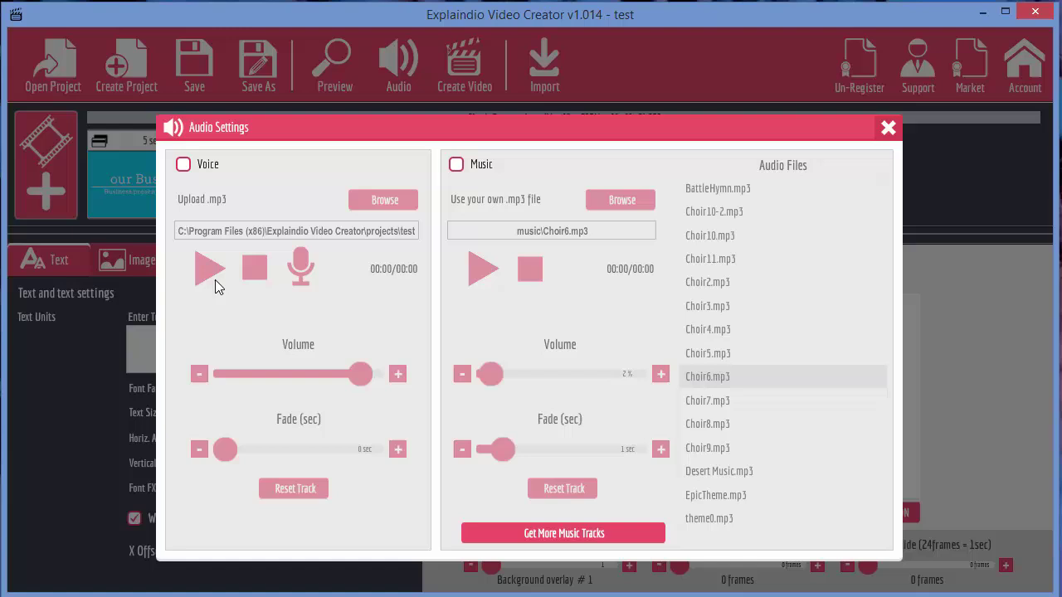
{"action": "left_click", "coordinate": [183, 166]}
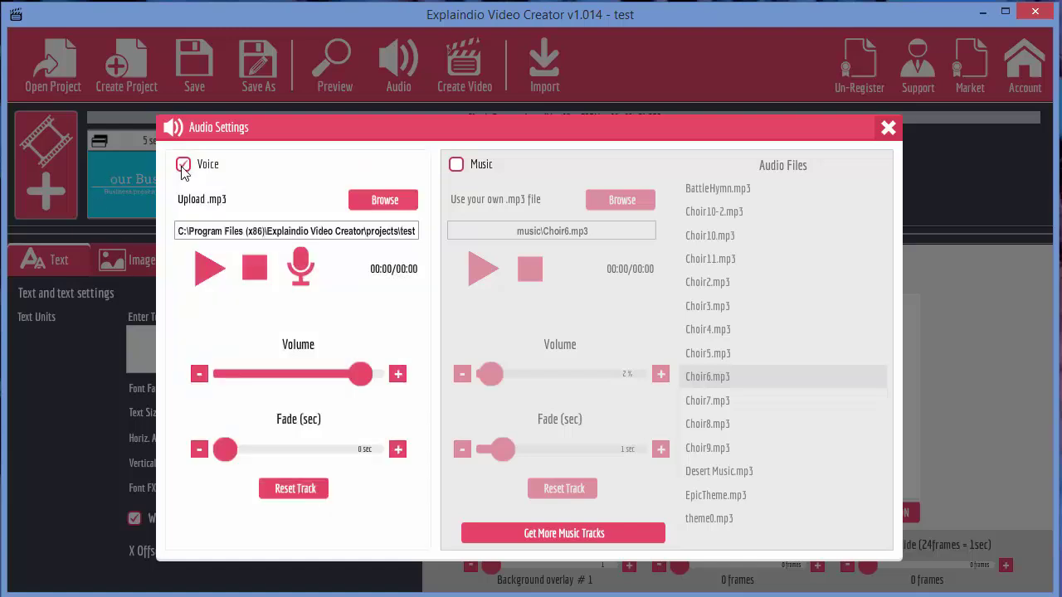
Step: Record a roughly 15-second voiceover in Voice Recorder, adjusting Mic Volume, then close the recorder
{"action": "left_click", "coordinate": [312, 269]}
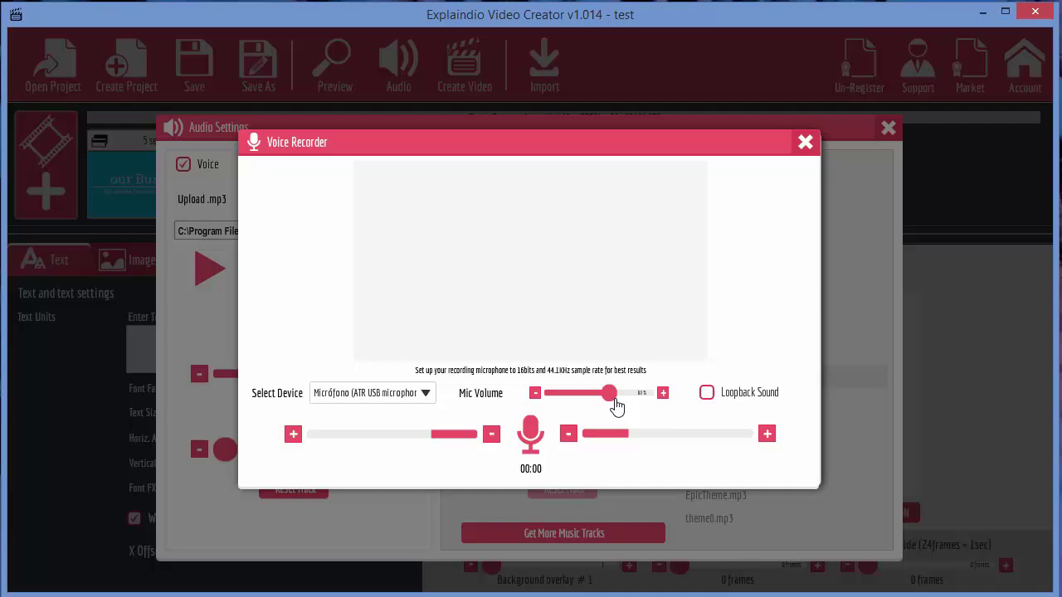
{"action": "left_click_drag", "start_coordinate": [610, 394], "coordinate": [548, 403]}
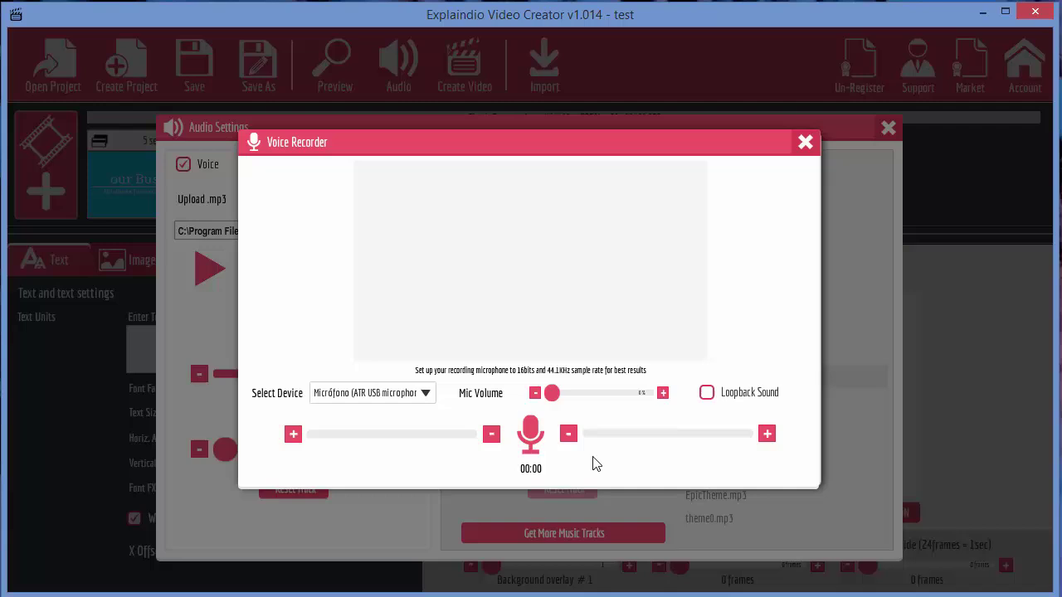
{"action": "left_click", "coordinate": [532, 437]}
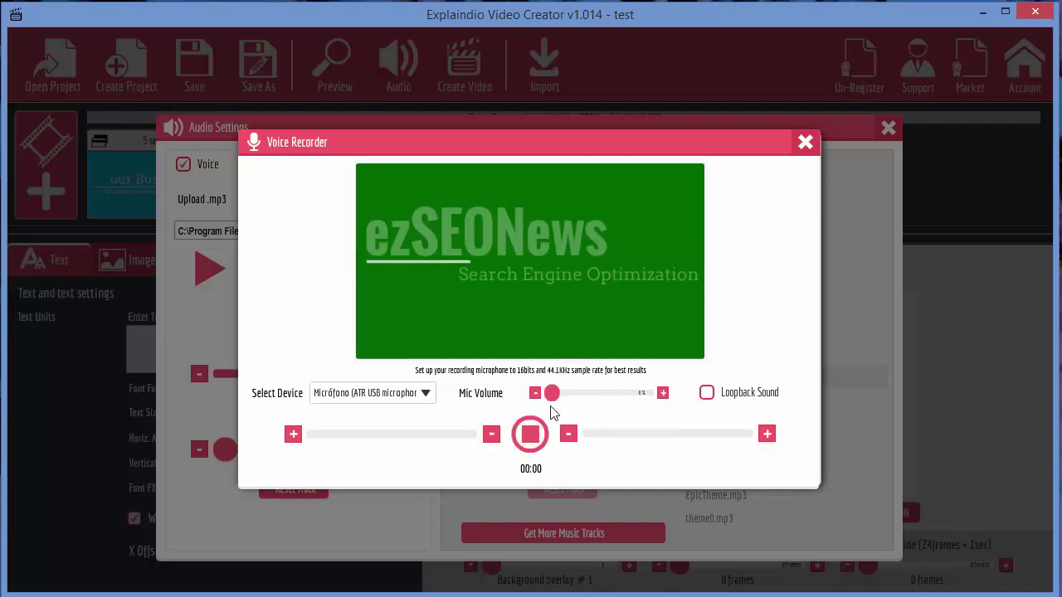
{"action": "left_click_drag", "start_coordinate": [552, 395], "coordinate": [587, 398]}
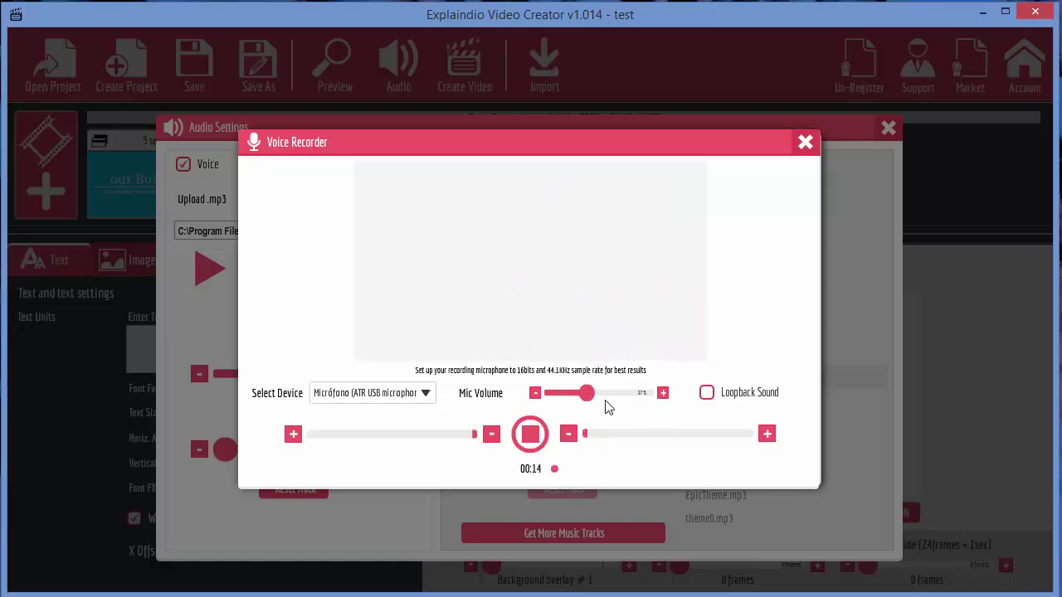
{"action": "left_click", "coordinate": [531, 433]}
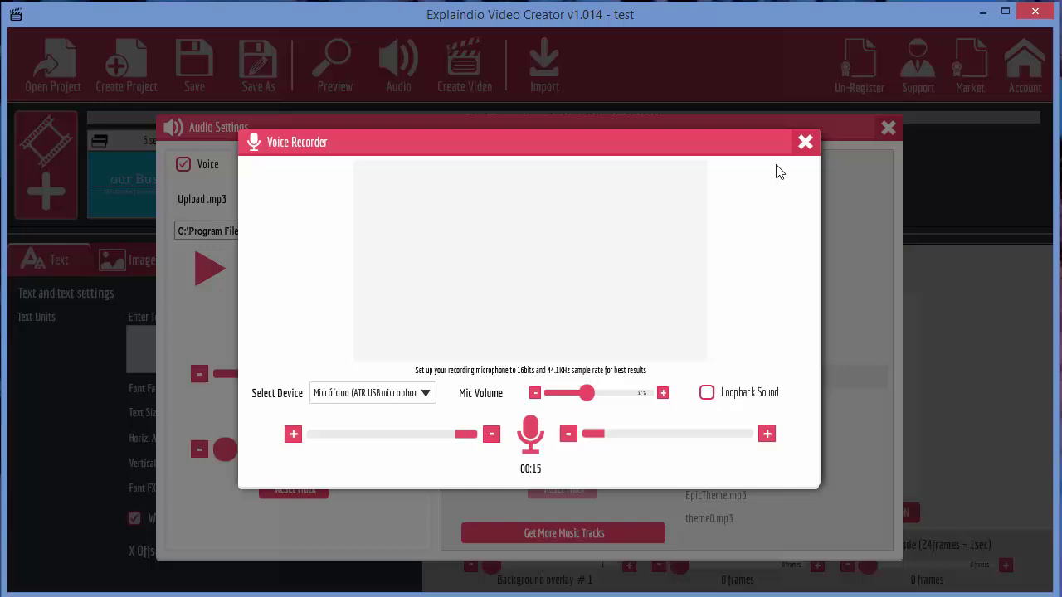
{"action": "left_click", "coordinate": [805, 142]}
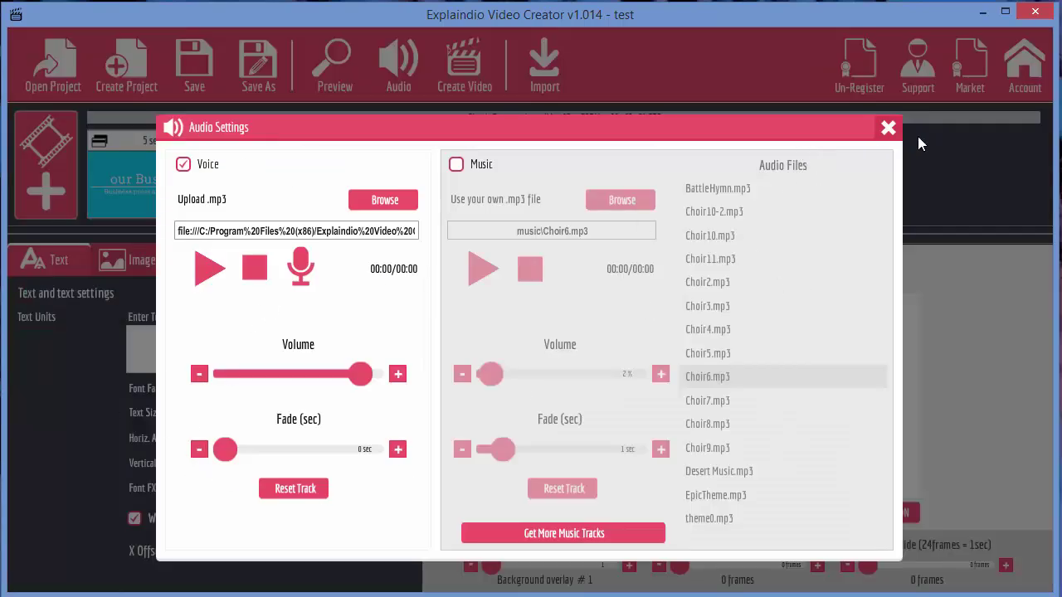
Step: Close Audio Settings and preview the voiced presentation twice before returning to Audio Settings
{"action": "left_click", "coordinate": [888, 129]}
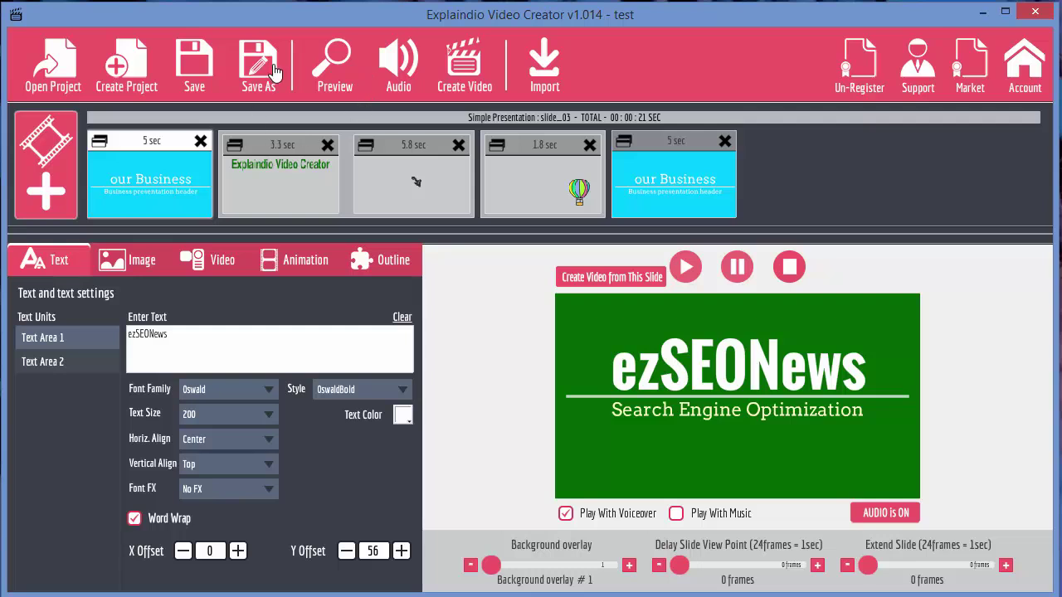
{"action": "left_click", "coordinate": [335, 74]}
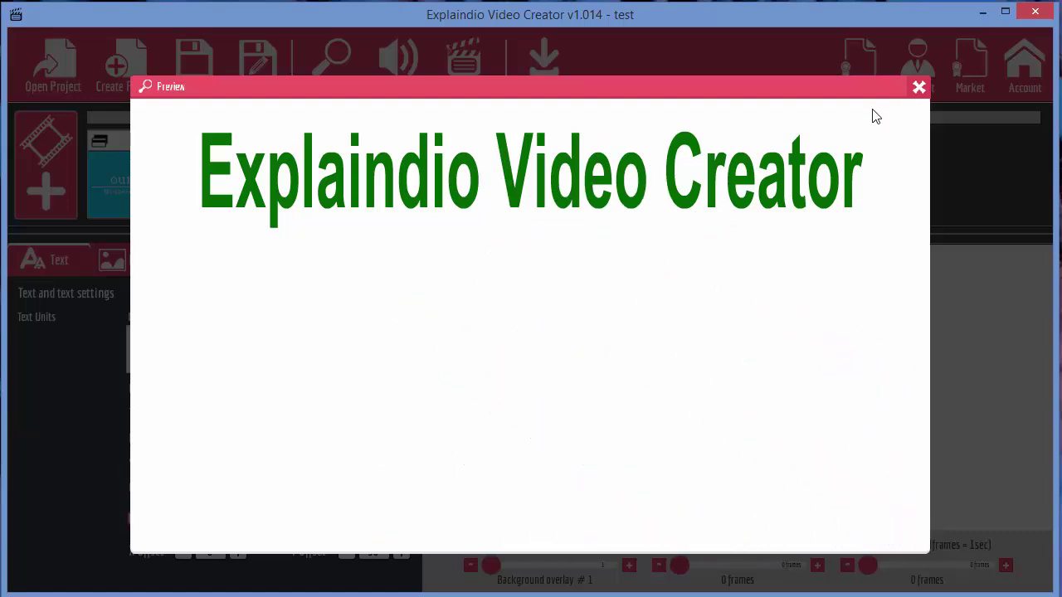
{"action": "left_click", "coordinate": [919, 88]}
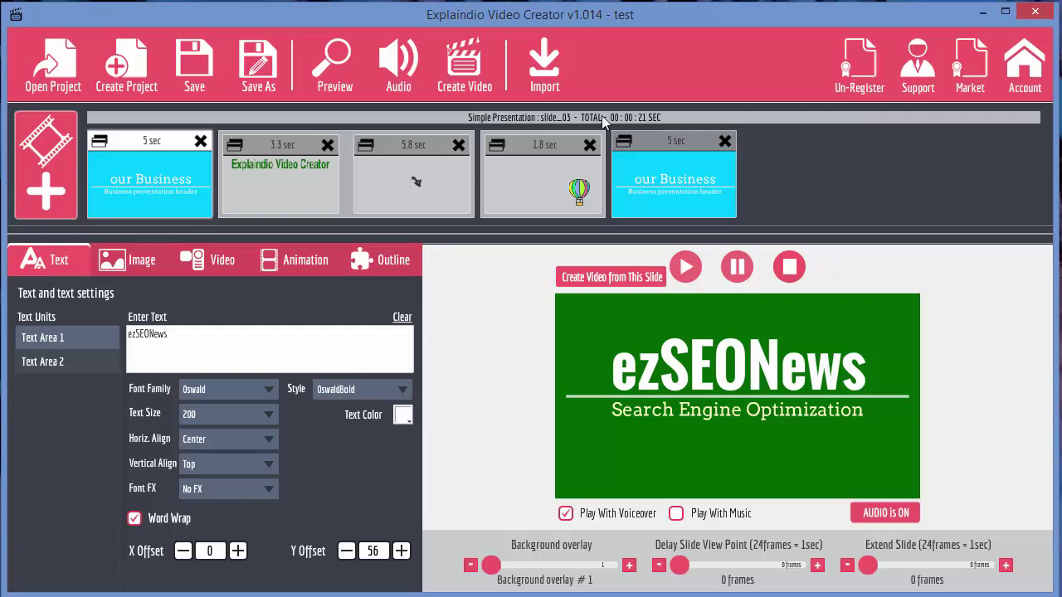
{"action": "left_click", "coordinate": [330, 58]}
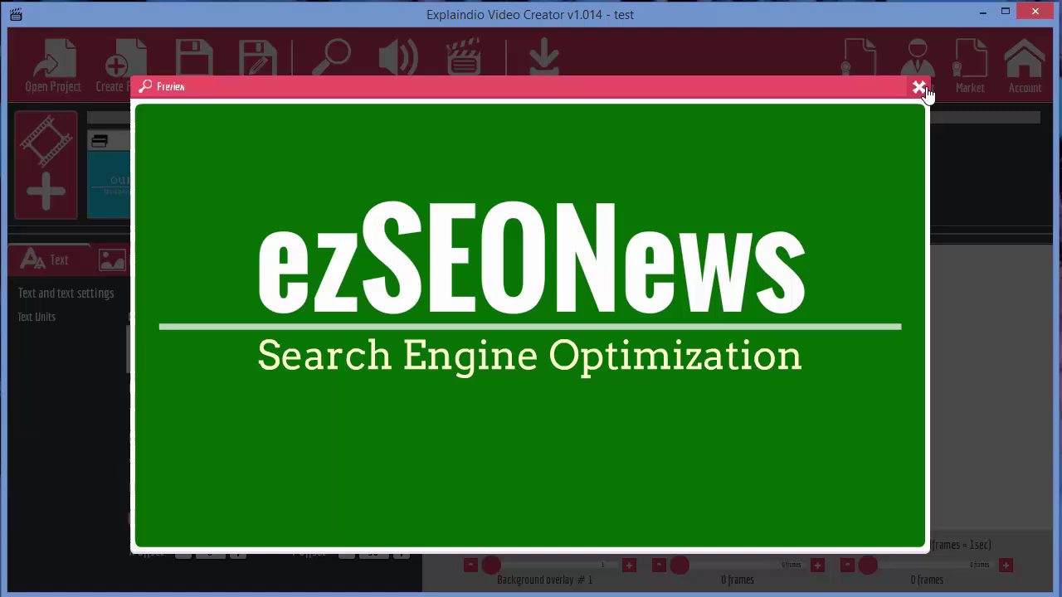
{"action": "left_click", "coordinate": [920, 88]}
{"action": "left_click", "coordinate": [400, 79]}
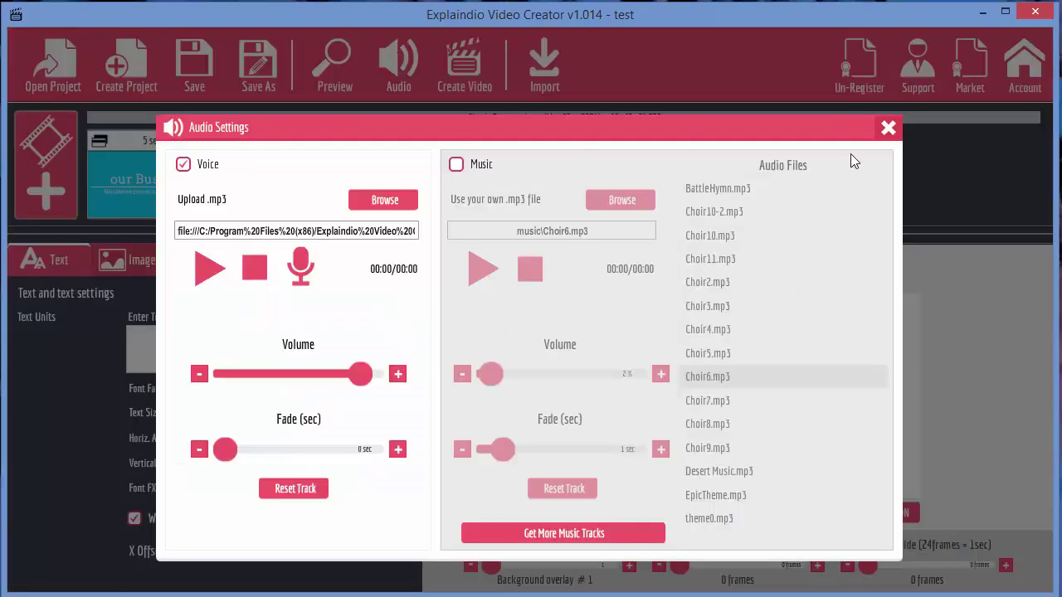
Step: Close Audio Settings and play the 3.3-second title slide's hand-sketch animation
{"action": "left_click", "coordinate": [888, 127]}
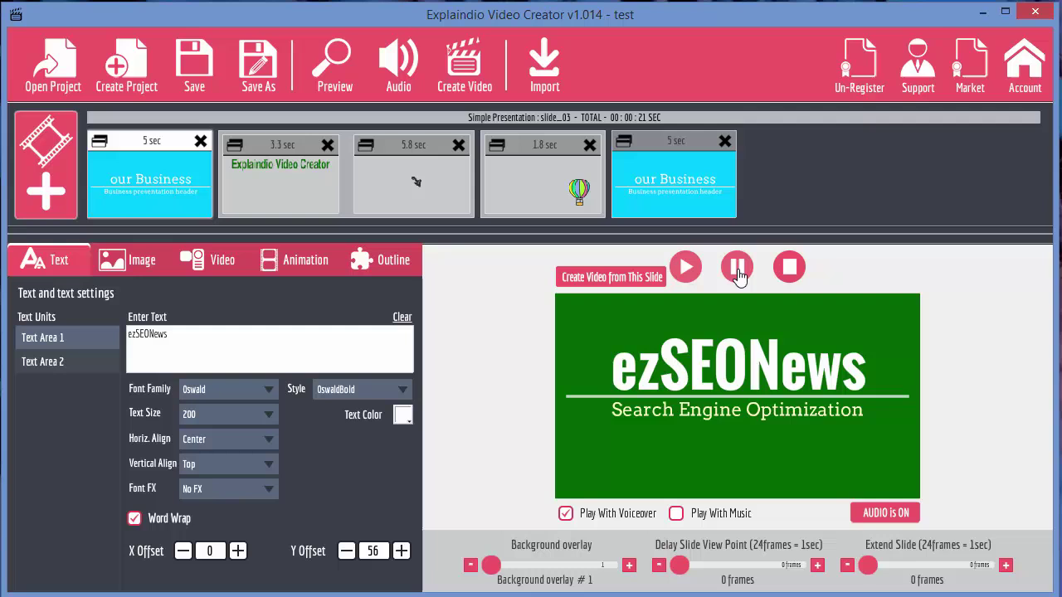
{"action": "left_click", "coordinate": [284, 182]}
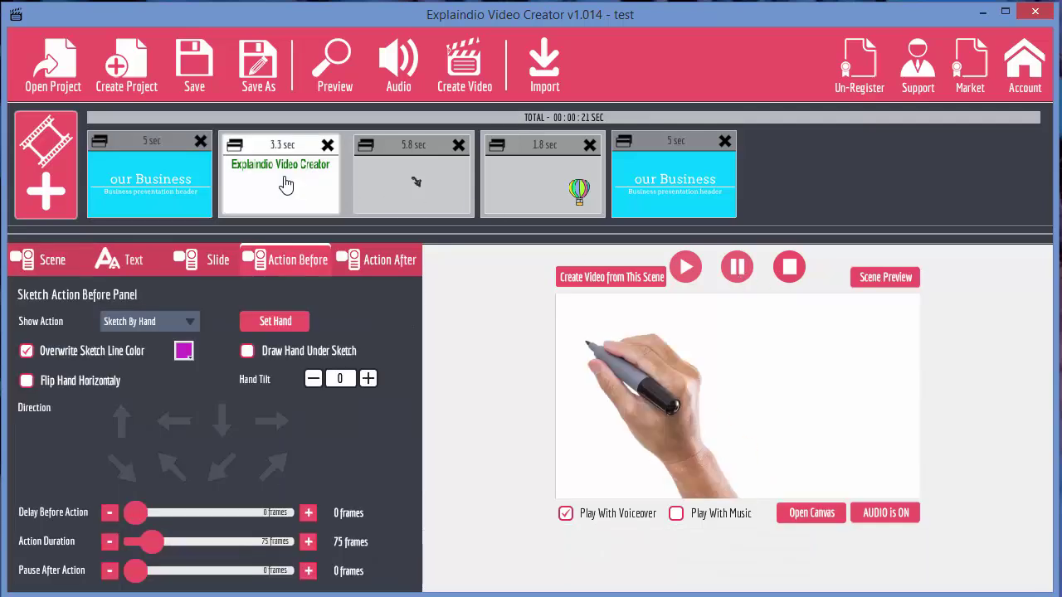
Step: Reopen Audio Settings, browse for a voice mp3, then cancel the file picker to keep the recorded voice
{"action": "left_click", "coordinate": [405, 55]}
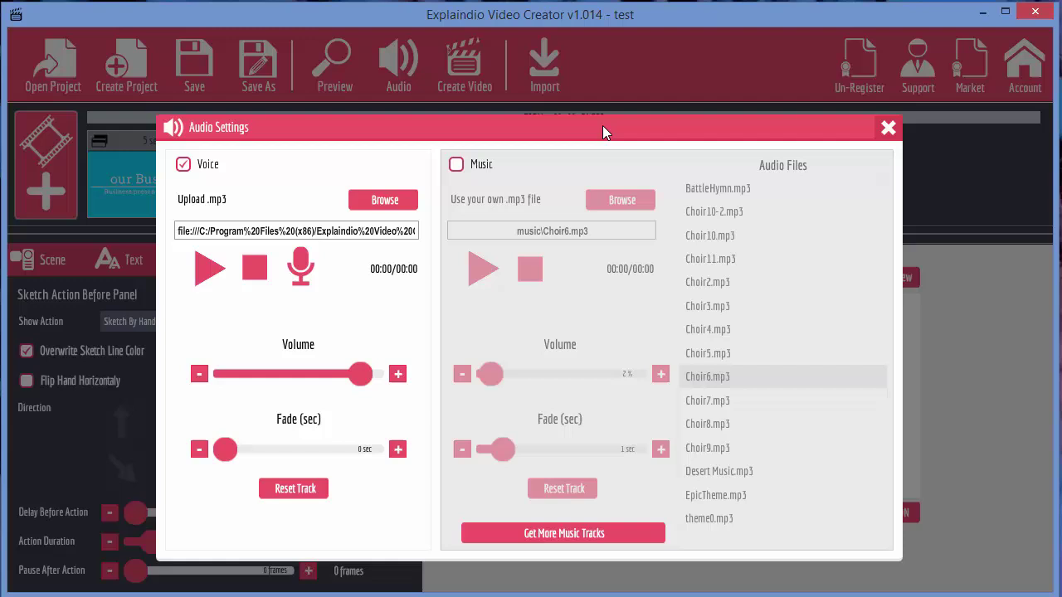
{"action": "left_click", "coordinate": [889, 128]}
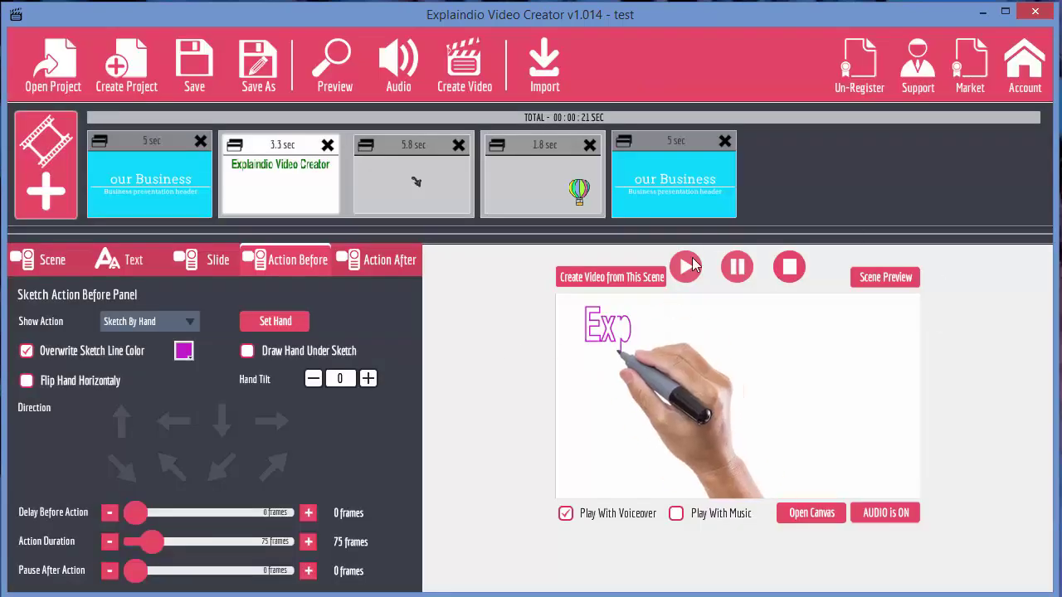
{"action": "left_click", "coordinate": [400, 76]}
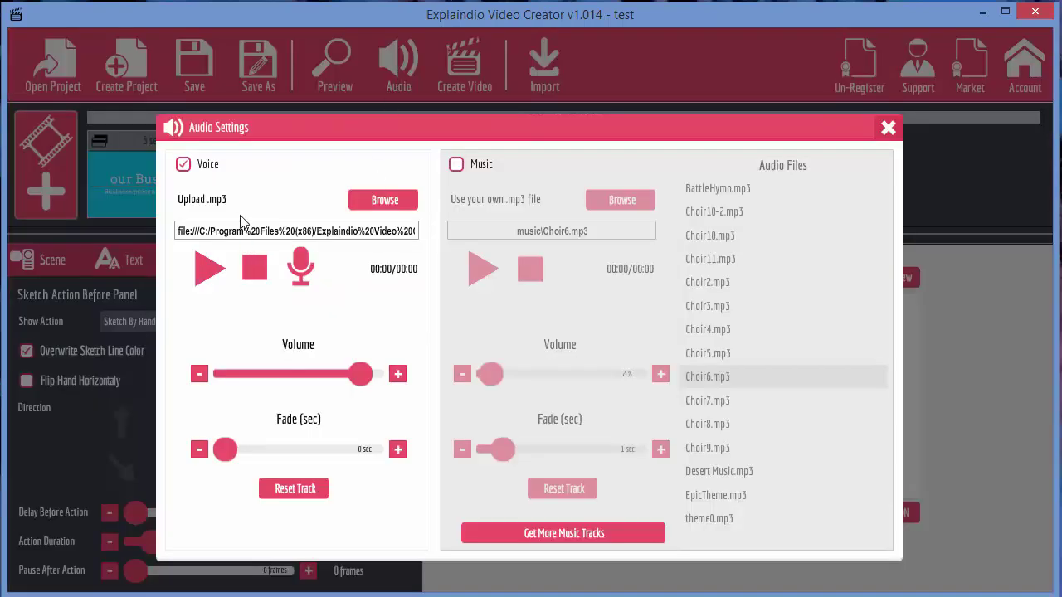
{"action": "left_click", "coordinate": [399, 200]}
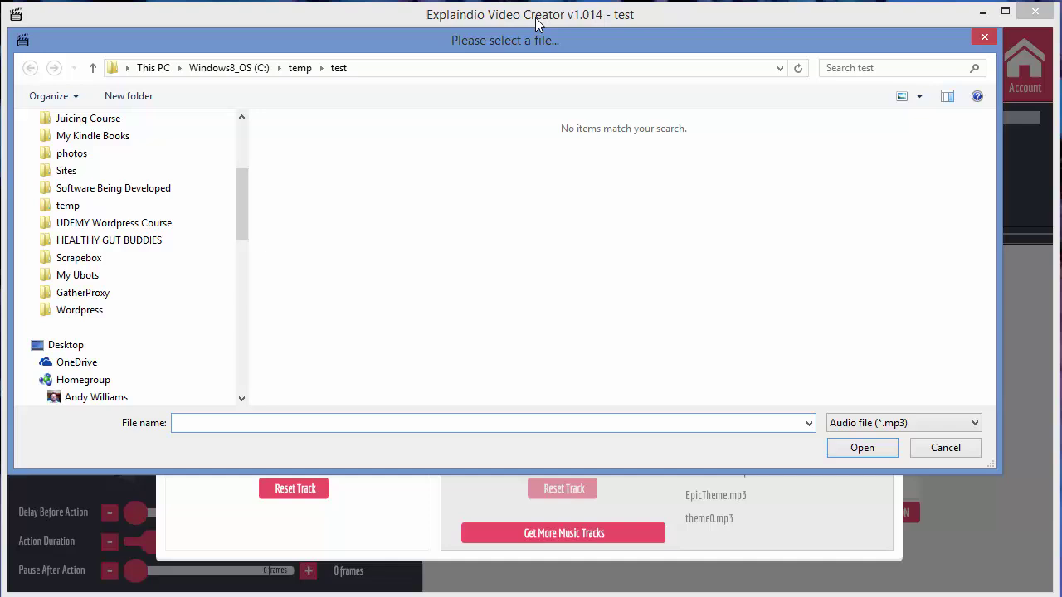
{"action": "left_click_drag", "start_coordinate": [585, 45], "coordinate": [490, 149]}
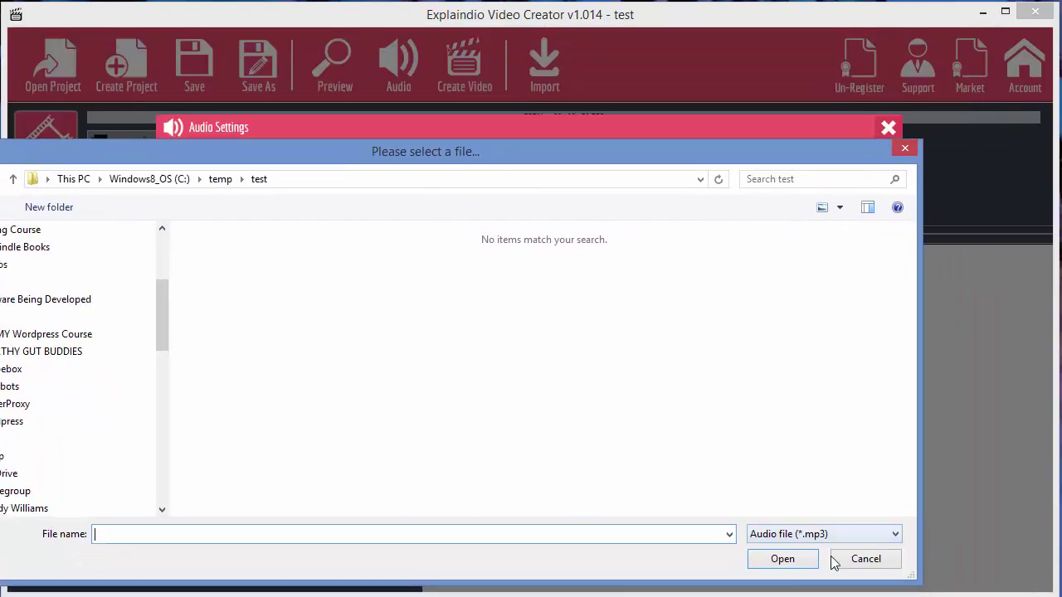
{"action": "left_click", "coordinate": [894, 562]}
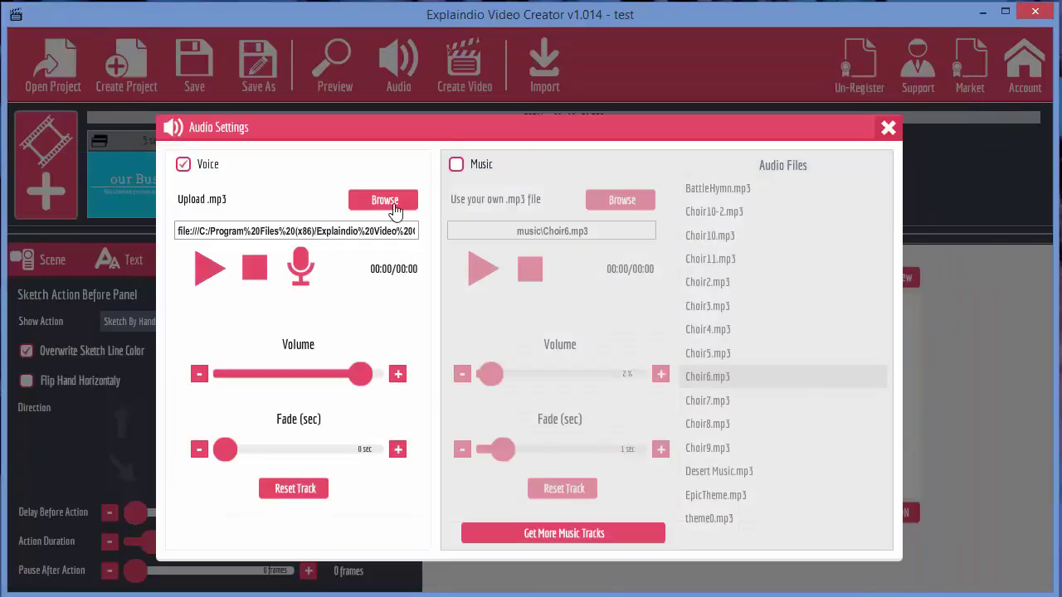